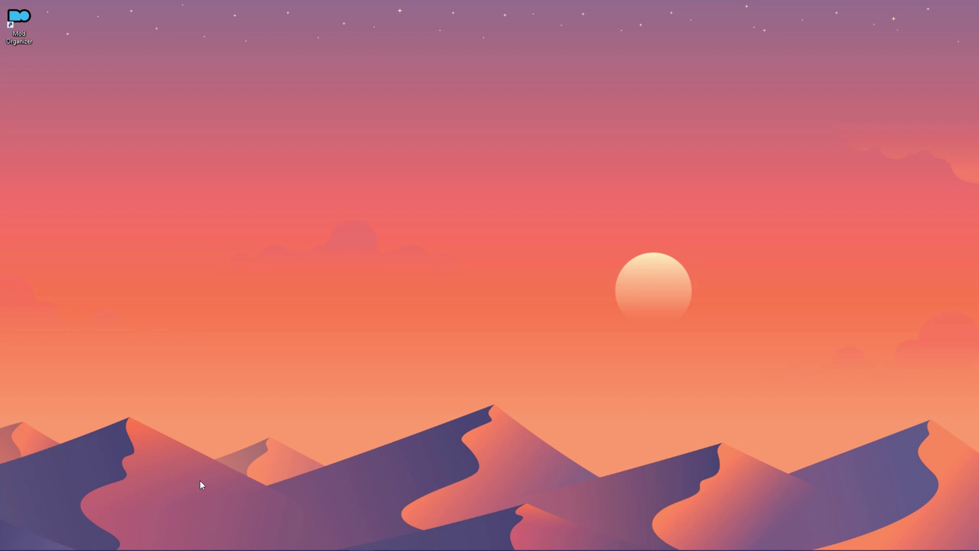
Open the SKSE web page in Chrome and download the SE build 7z archive.
left_click(212, 541)
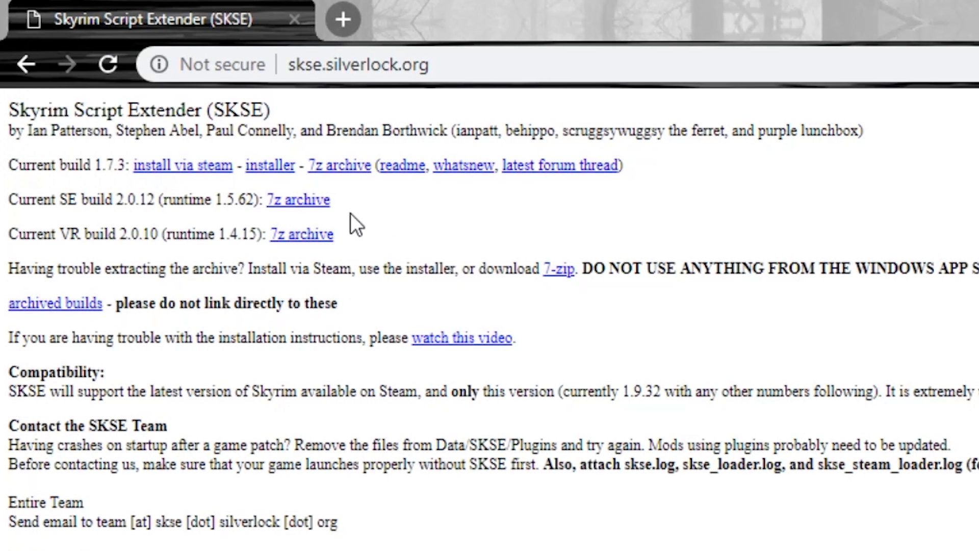
left_click(329, 201)
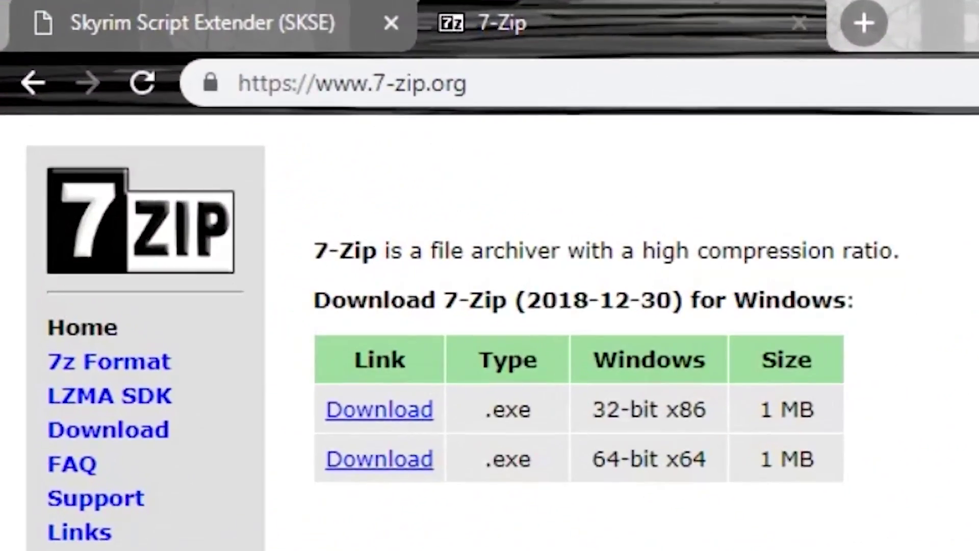
Download and run the 64-bit 7-Zip installer, setting F:\7-Zip\ as the install folder.
left_click(377, 470)
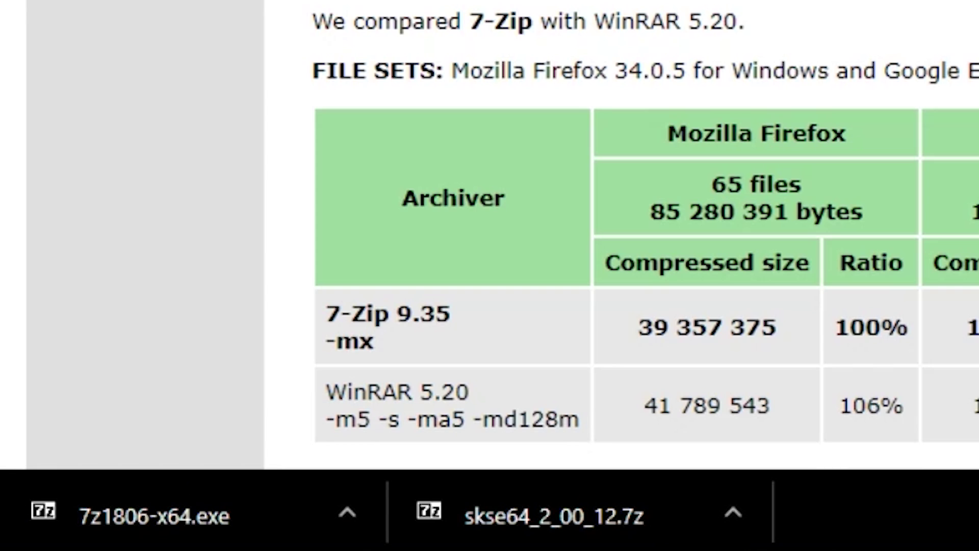
left_click(137, 492)
left_click(634, 176)
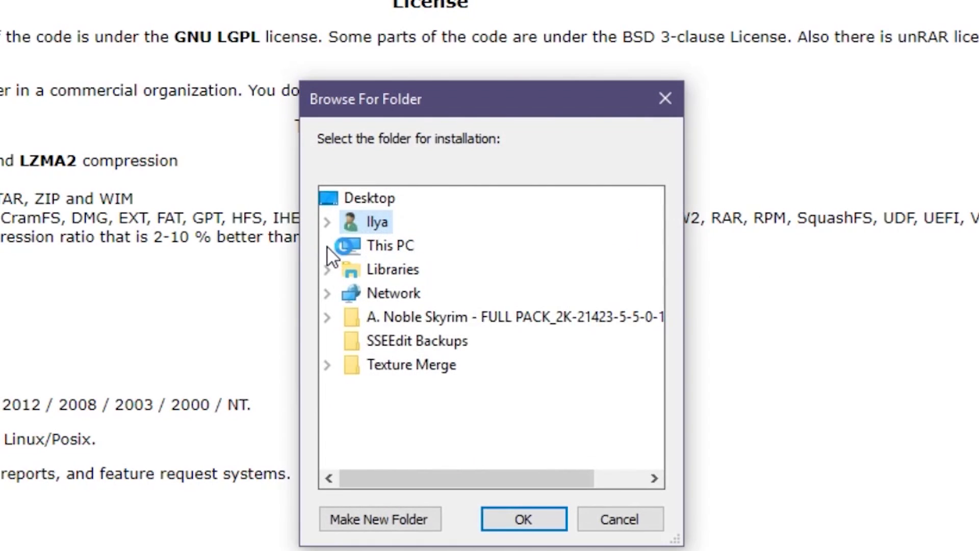
left_click(327, 245)
left_click_drag(652, 297, 656, 332)
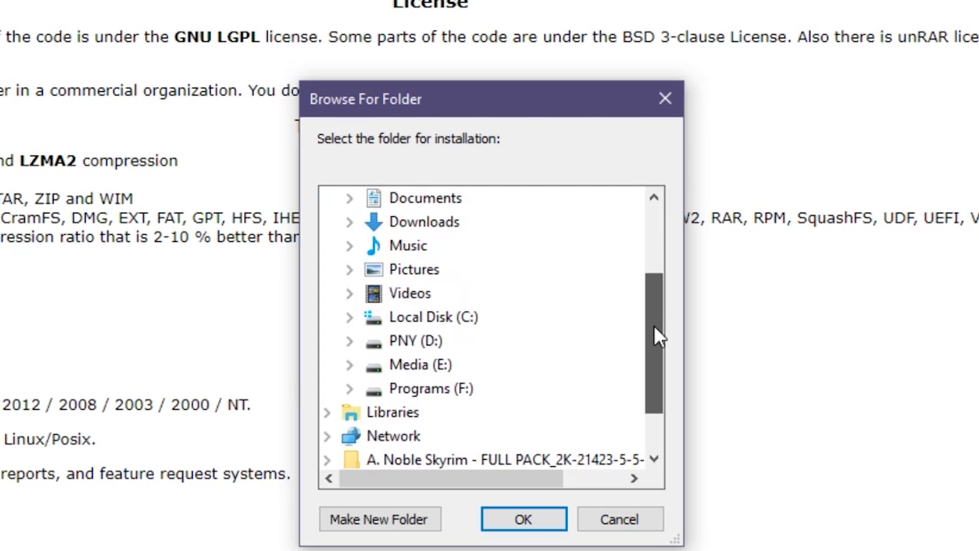
left_click(349, 388)
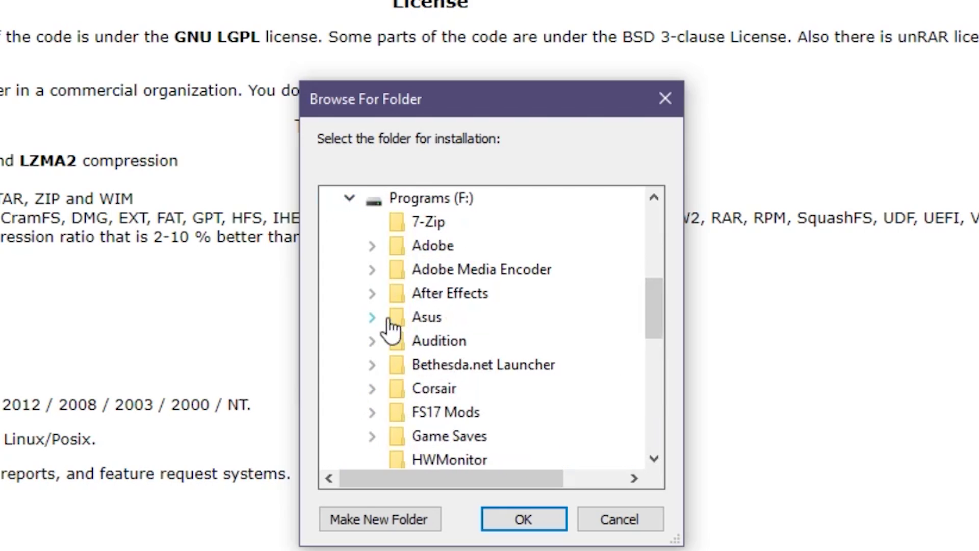
left_click(433, 200)
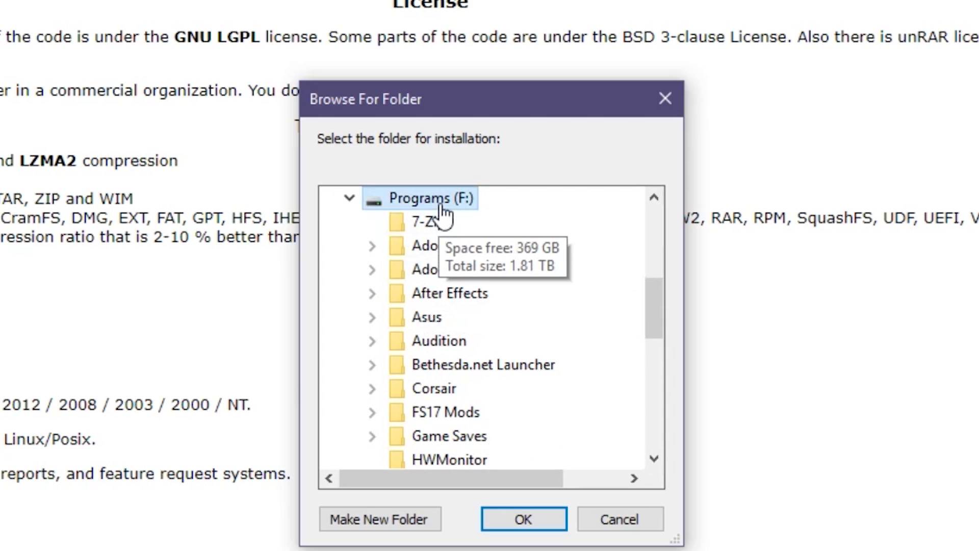
left_click(509, 525)
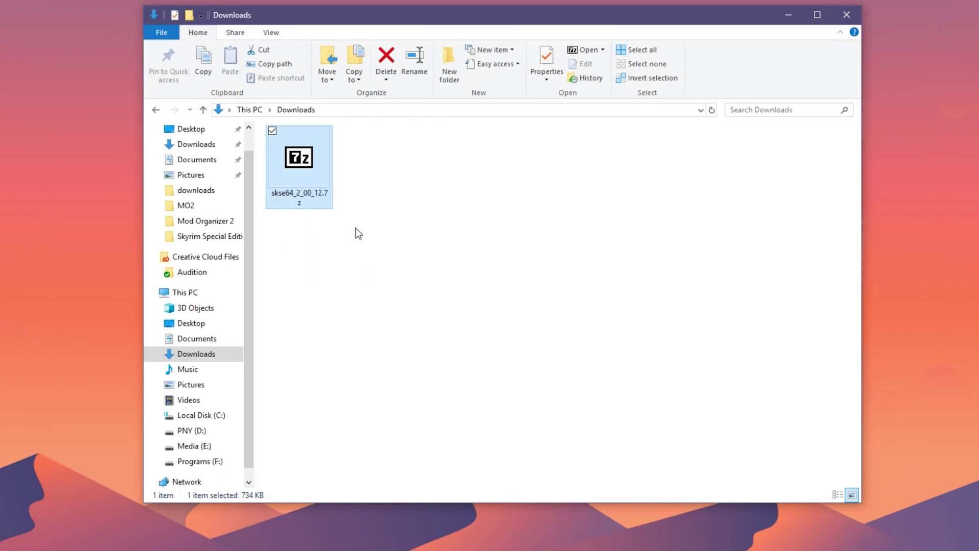
Open skse64_2_00_12.7z with F:\7-Zip\7zFM.exe, making 7-Zip File Manager the .7z app.
double_click(289, 171)
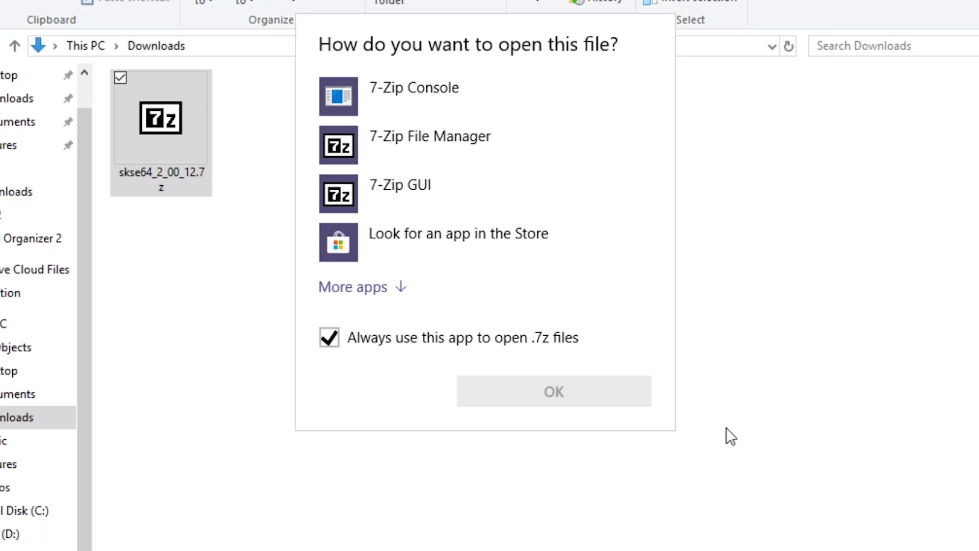
left_click(460, 145)
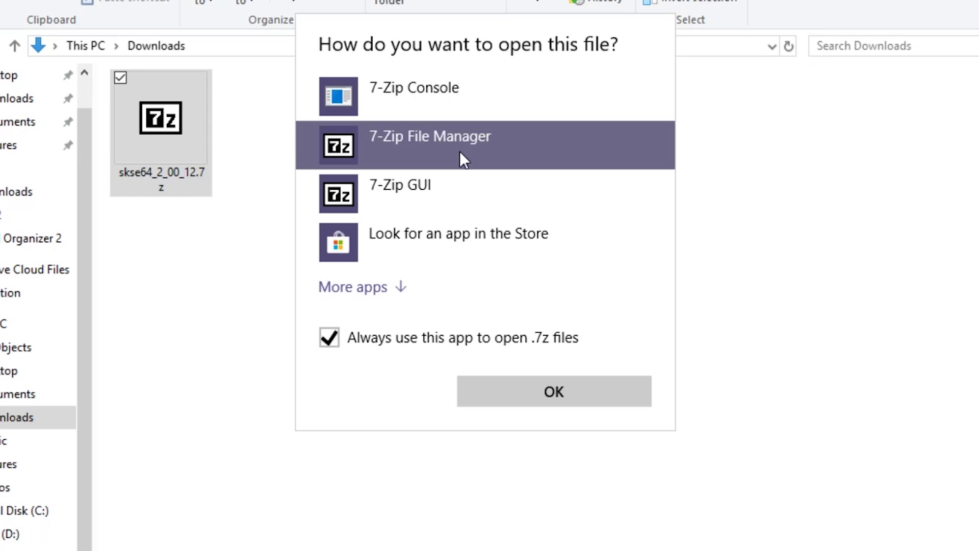
left_click(360, 291)
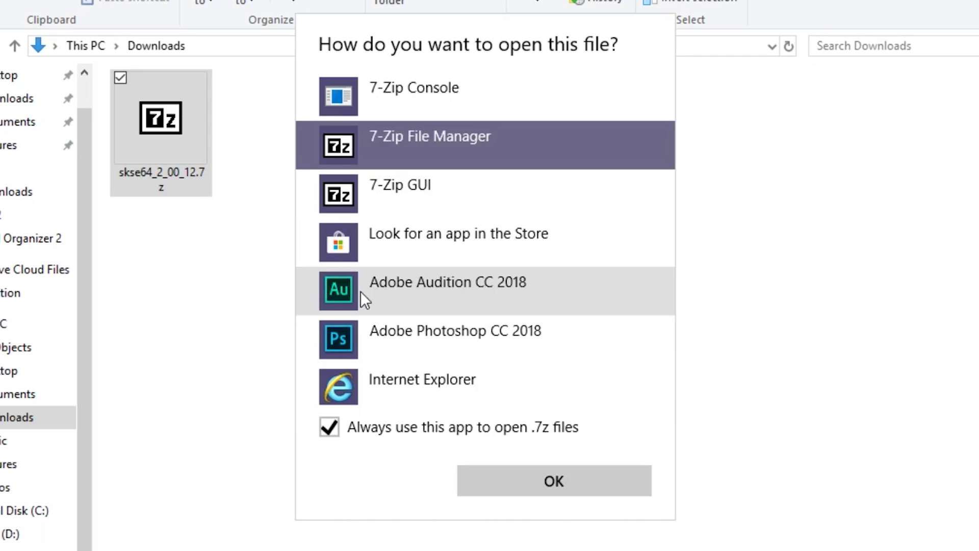
mouse_move(671, 200)
left_mouse_down()
mouse_move(654, 274)
mouse_move(656, 382)
left_mouse_up()
left_click(506, 375)
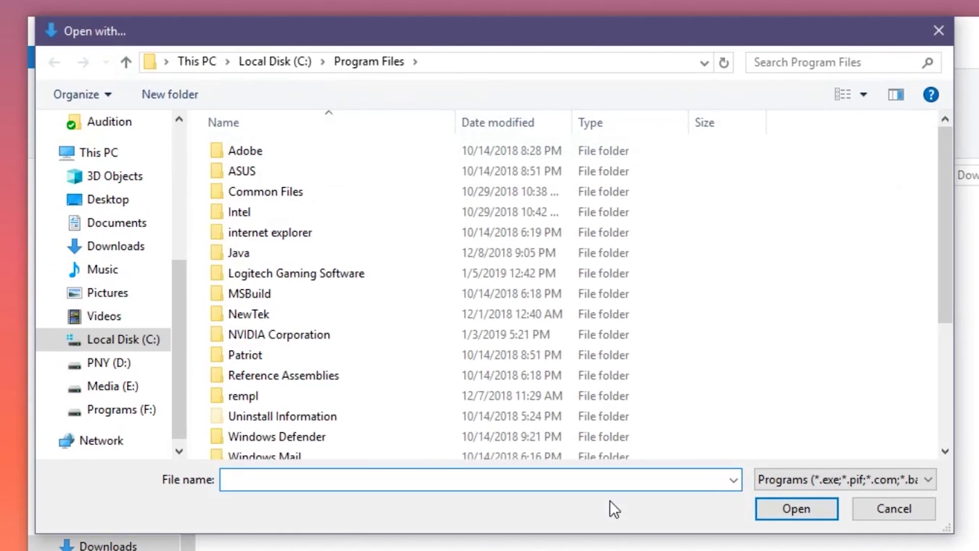
left_click(131, 410)
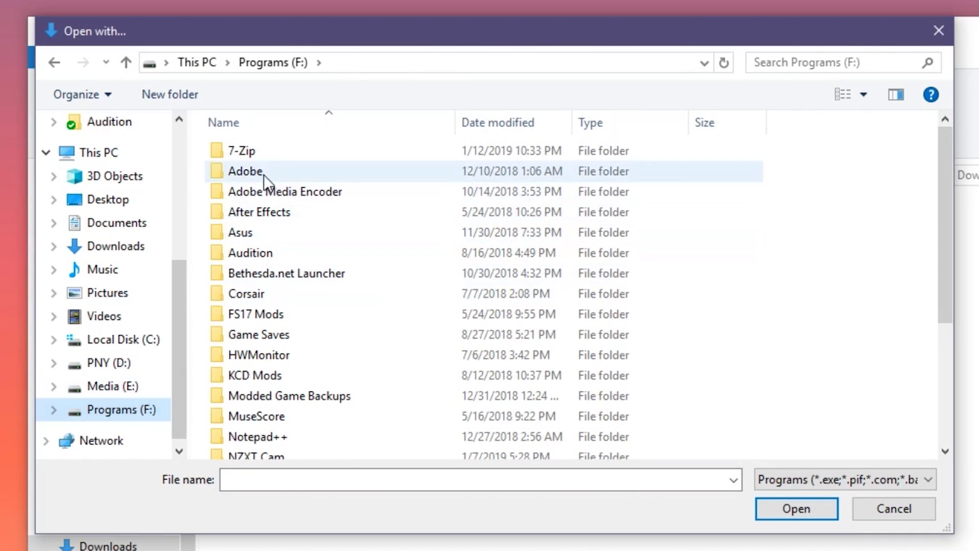
left_click(270, 158)
double_click(270, 158)
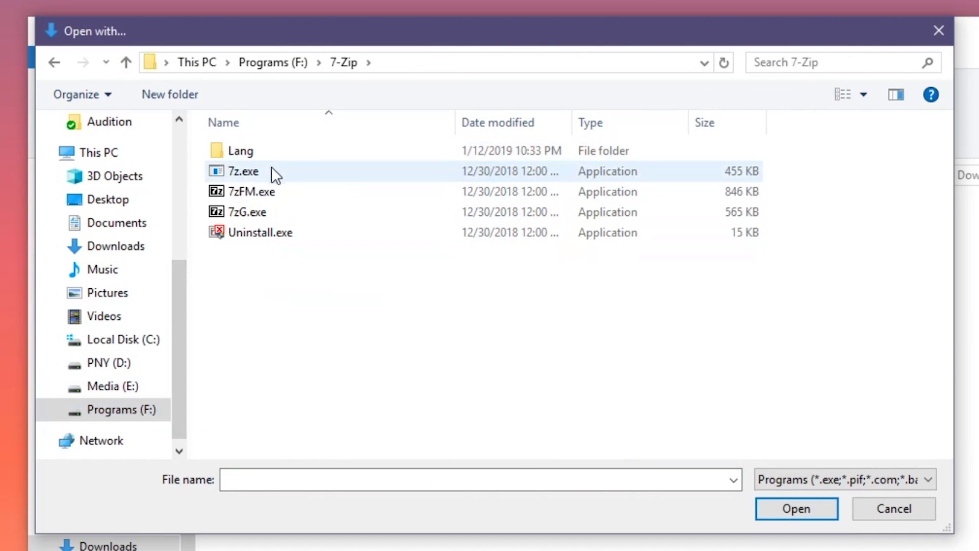
left_click(277, 187)
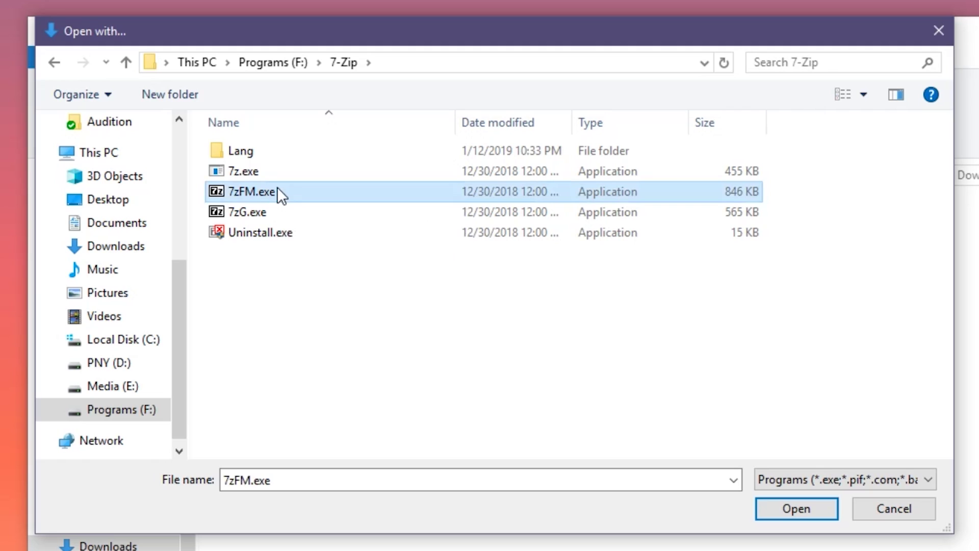
left_click(773, 510)
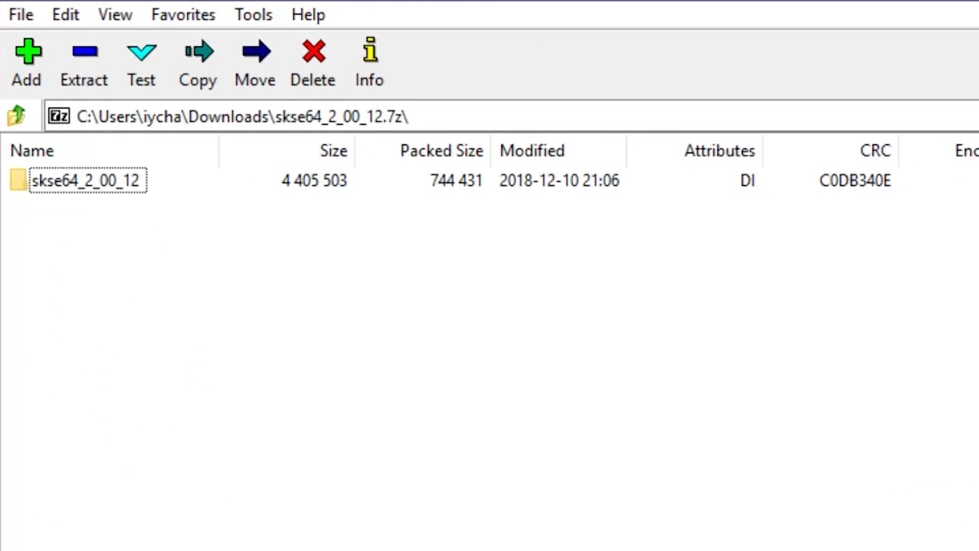
Copy src and the five skse64 files from skse64_2_00_12 into the Skyrim Special Edition folder, then close that folder.
double_click(23, 179)
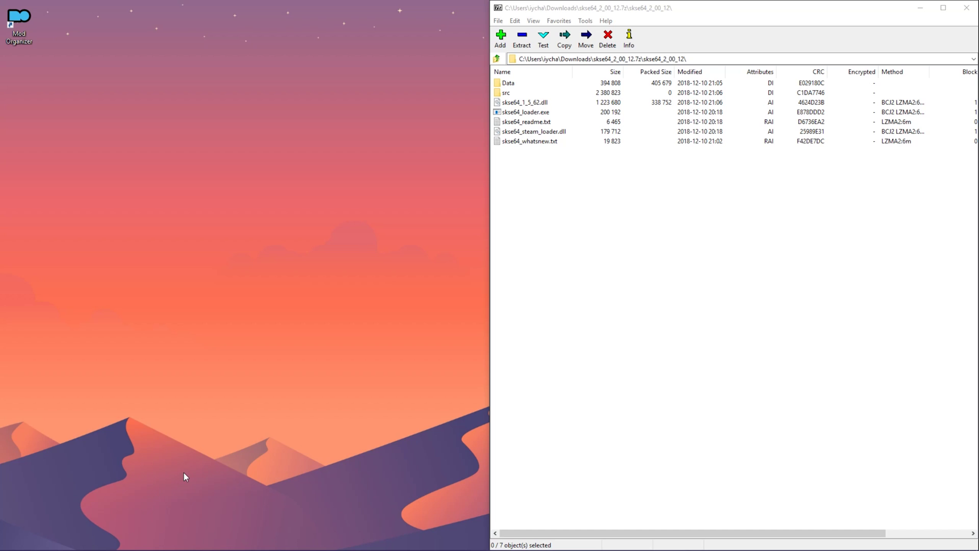
left_click(185, 541)
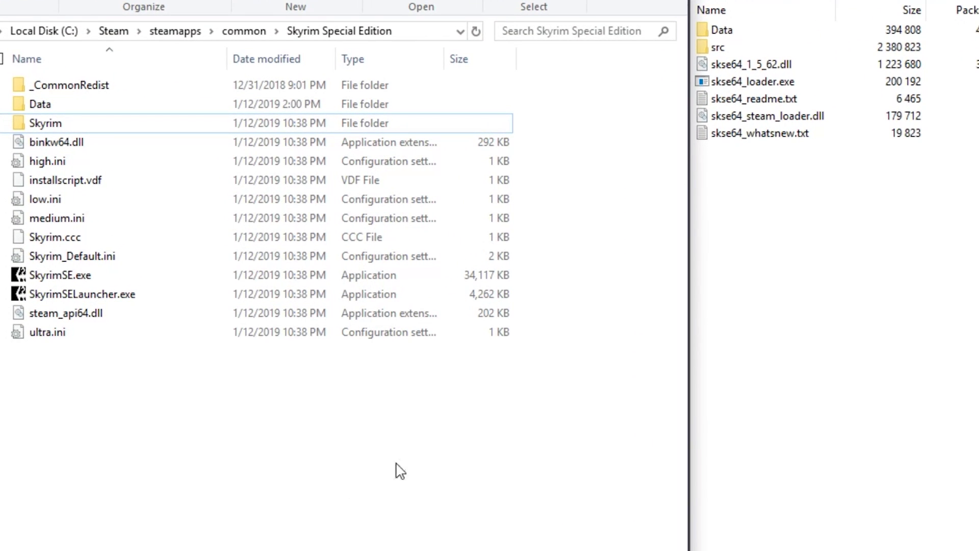
left_click_drag(881, 195, 289, 333)
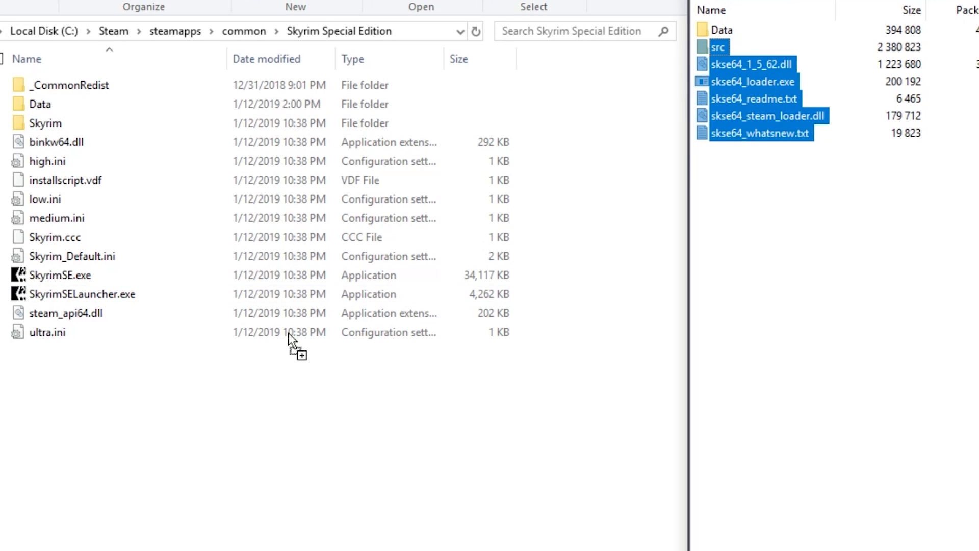
left_click_drag(137, 431, 137, 435)
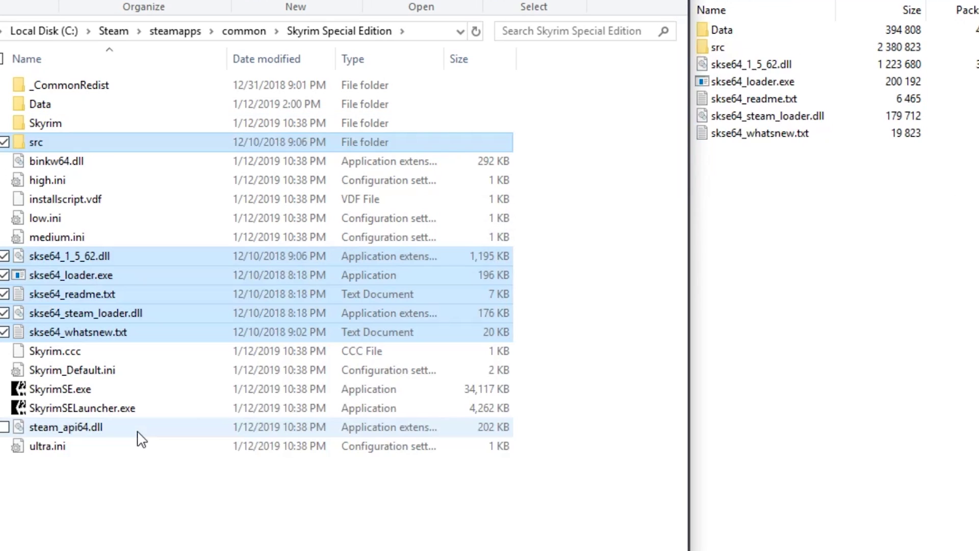
left_click(702, 391)
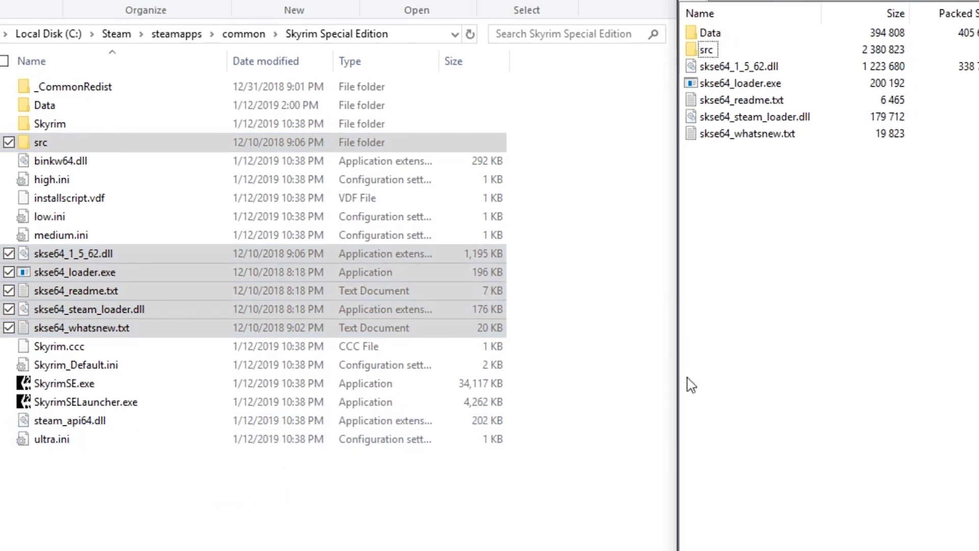
left_click(507, 5)
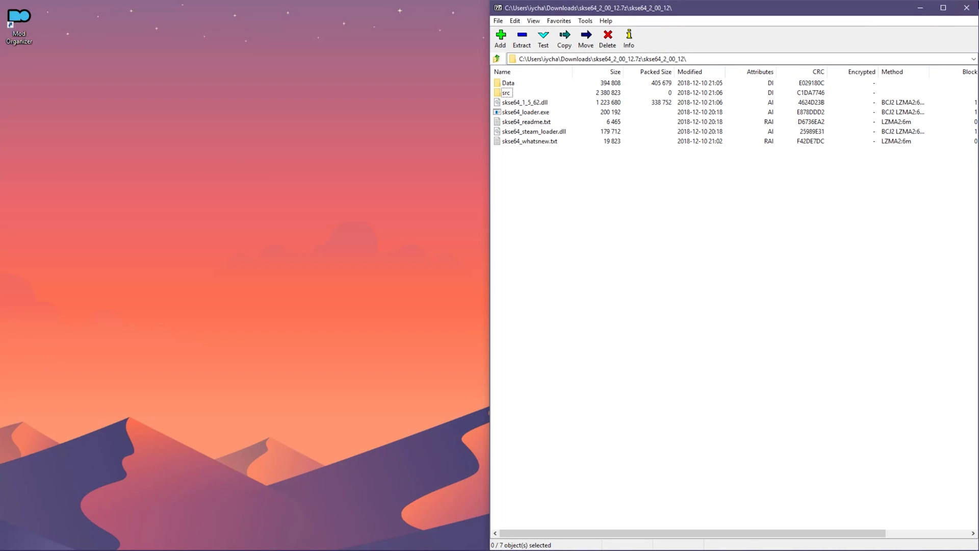
Close 7-Zip, add skse64_2_00_12.7z to MO2's downloads, and start installing it.
left_click(973, 10)
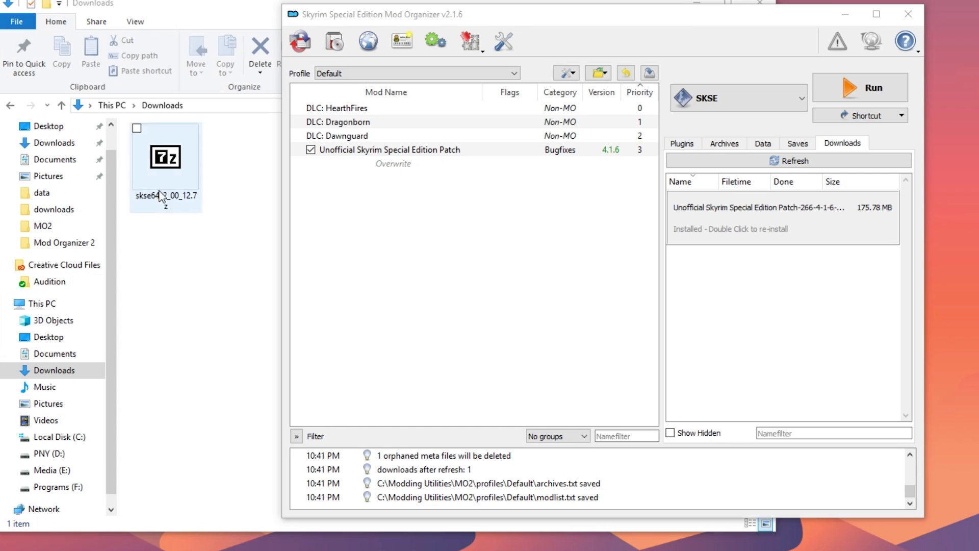
left_click_drag(157, 174, 798, 316)
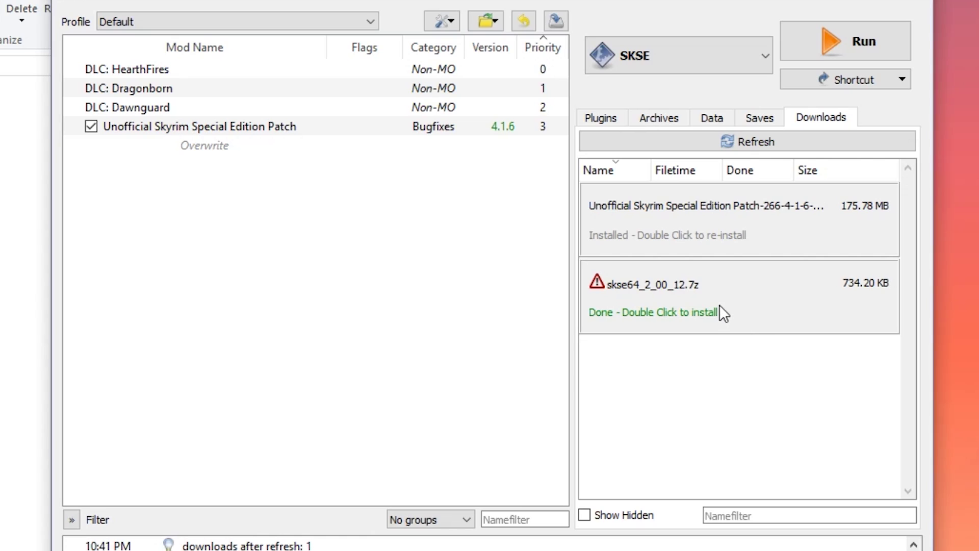
double_click(720, 306)
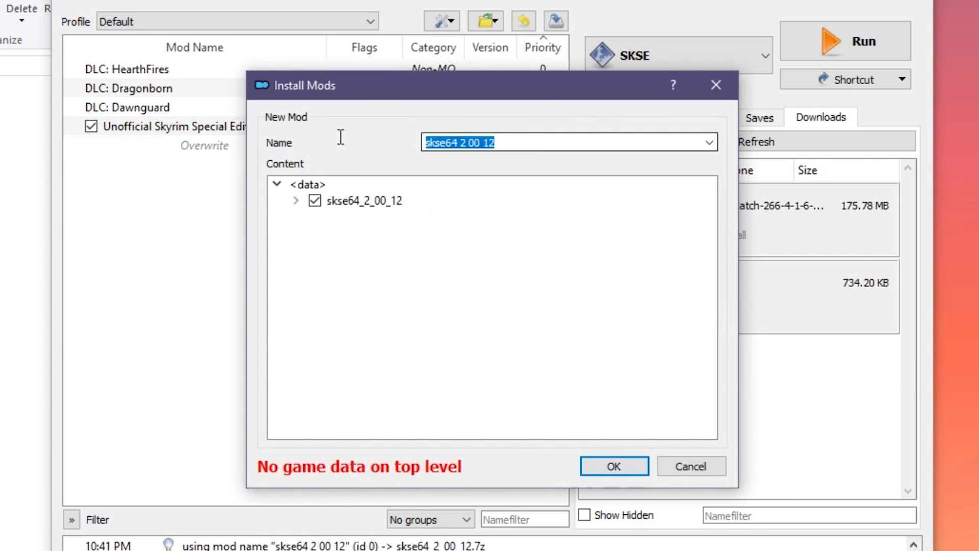
Name the mod 'SKSE64 Data' and expand the skse64_2_00_12 folder in its contents.
type("SKSE")
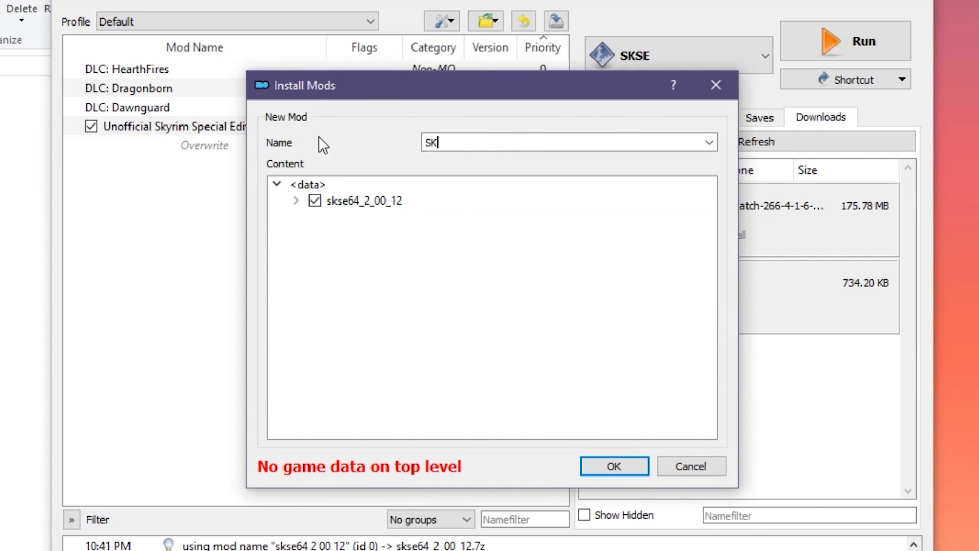
type("64 Data")
left_click(296, 201)
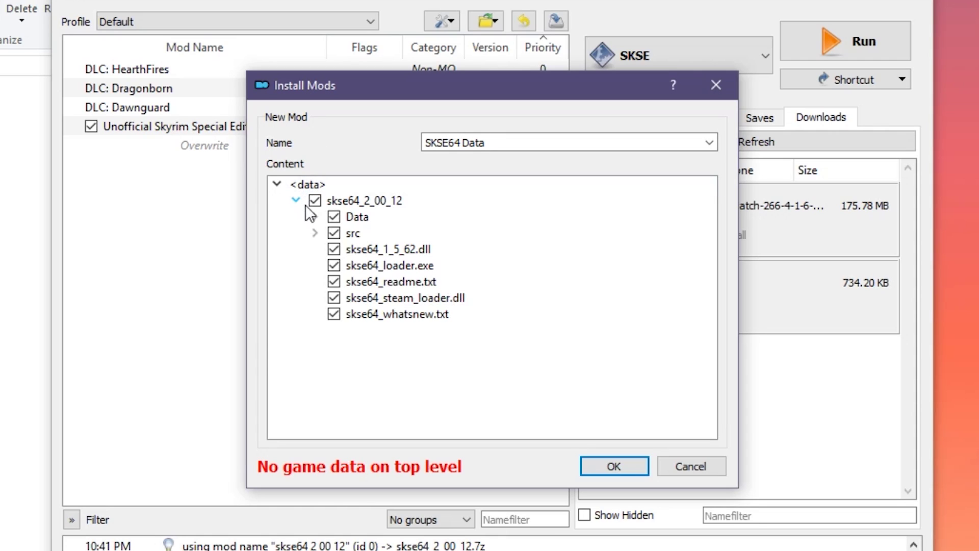
Expand the Data folder in the Content tree to reveal its Scripts folder.
left_click(315, 216)
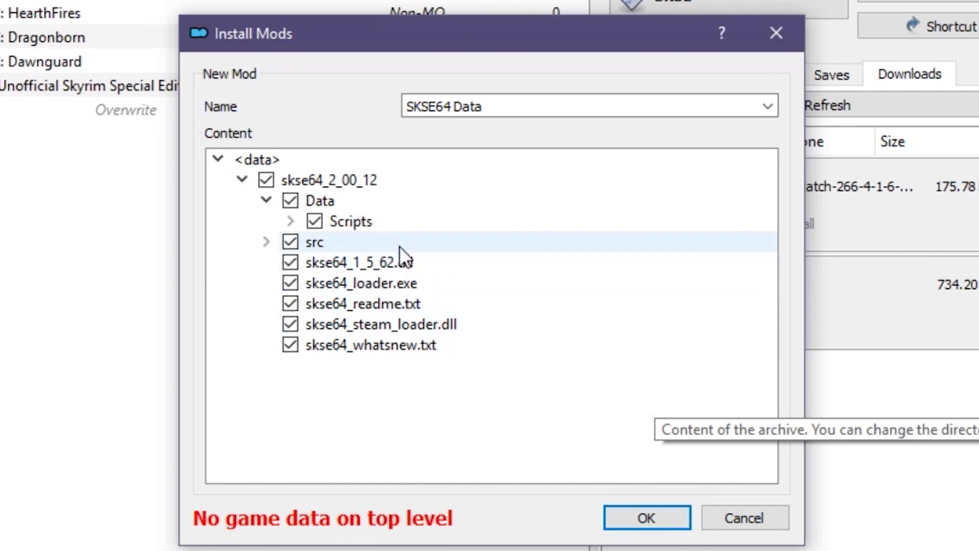
Set the Data folder as the data directory and install the SKSE64 Data mod.
right_click(334, 201)
left_click(350, 215)
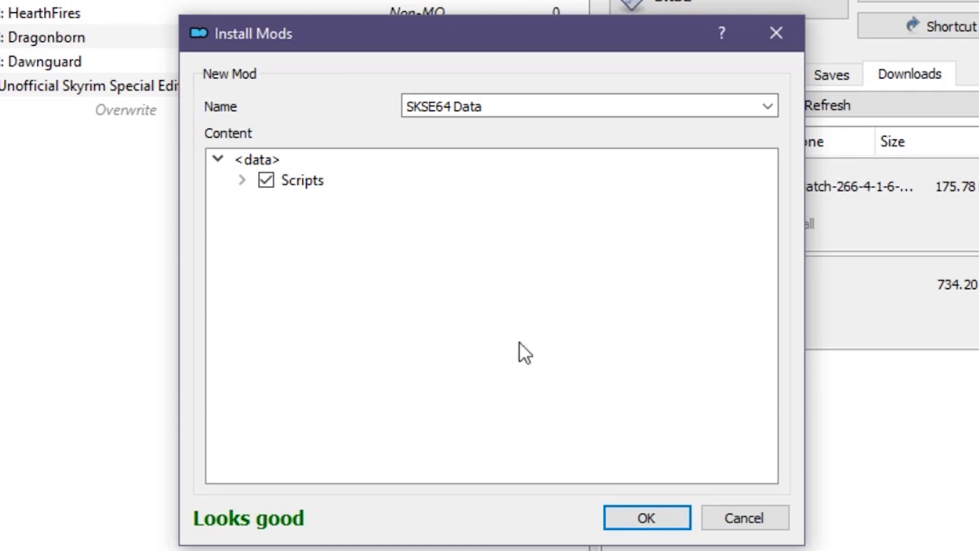
left_click(644, 512)
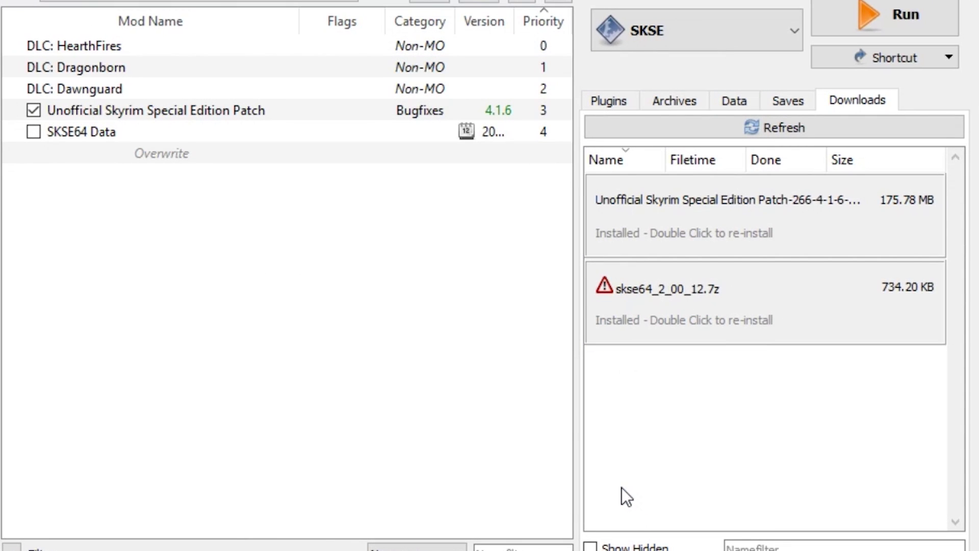
Tick the SKSE64 Data checkbox in the mod list to enable it.
left_click(35, 133)
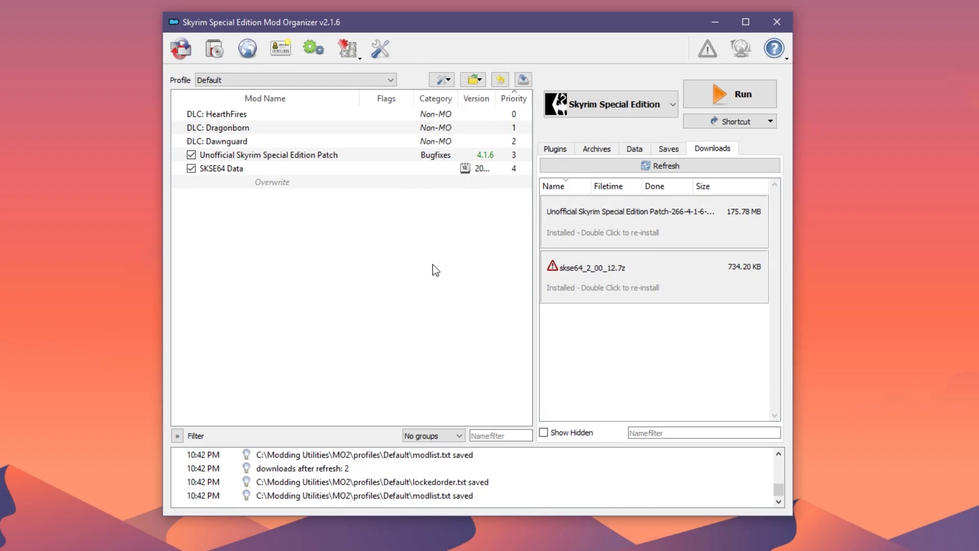
Select SKSE as the executable and add Toolbar, Desktop and Start Menu shortcuts for it.
left_click(779, 24)
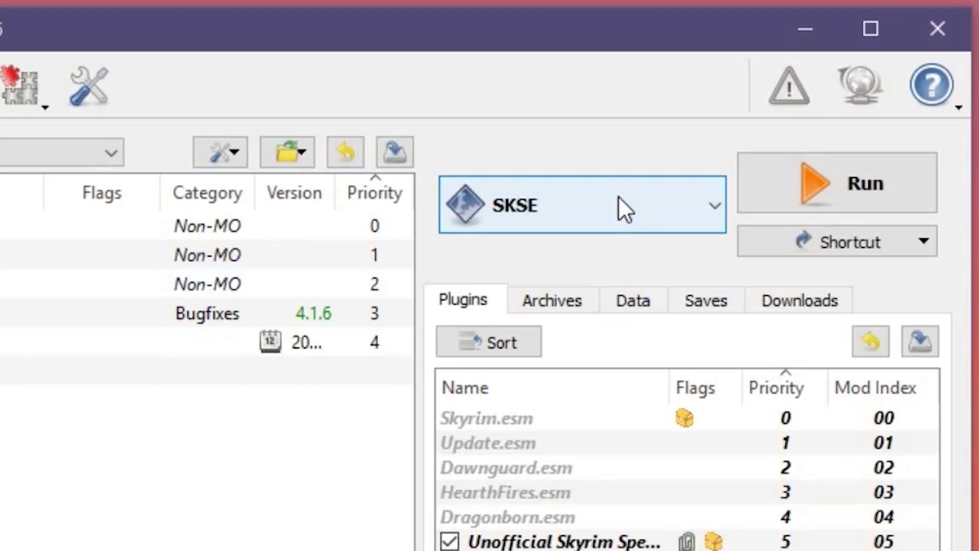
left_click(844, 252)
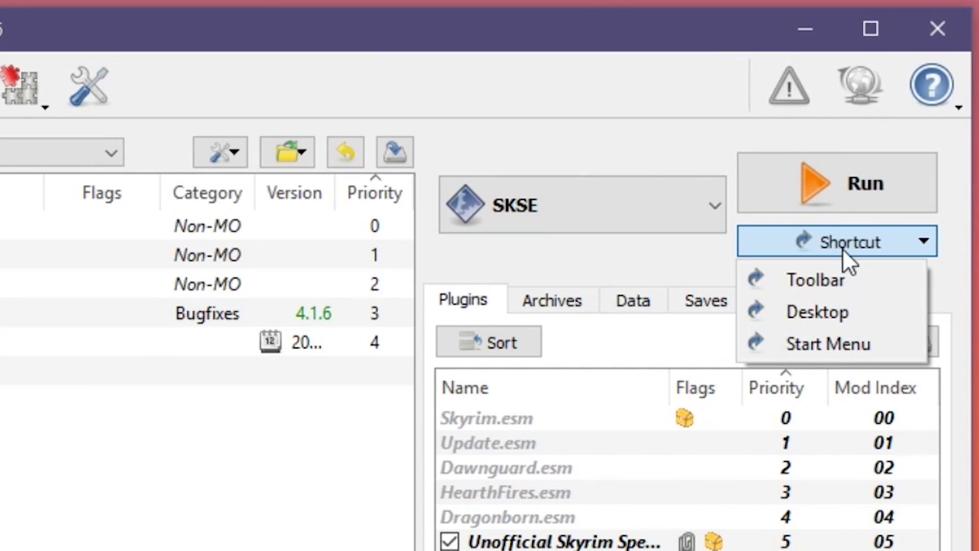
left_click(835, 278)
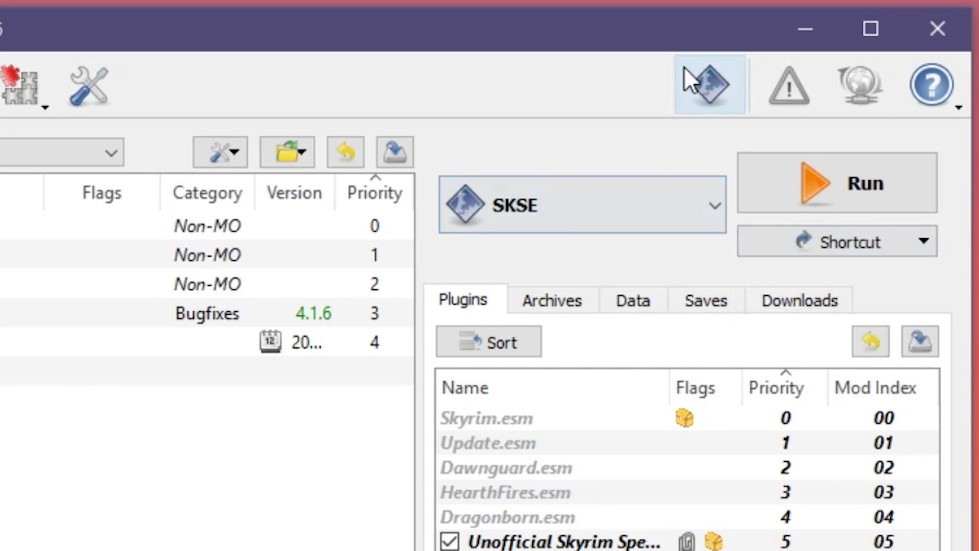
left_click(785, 236)
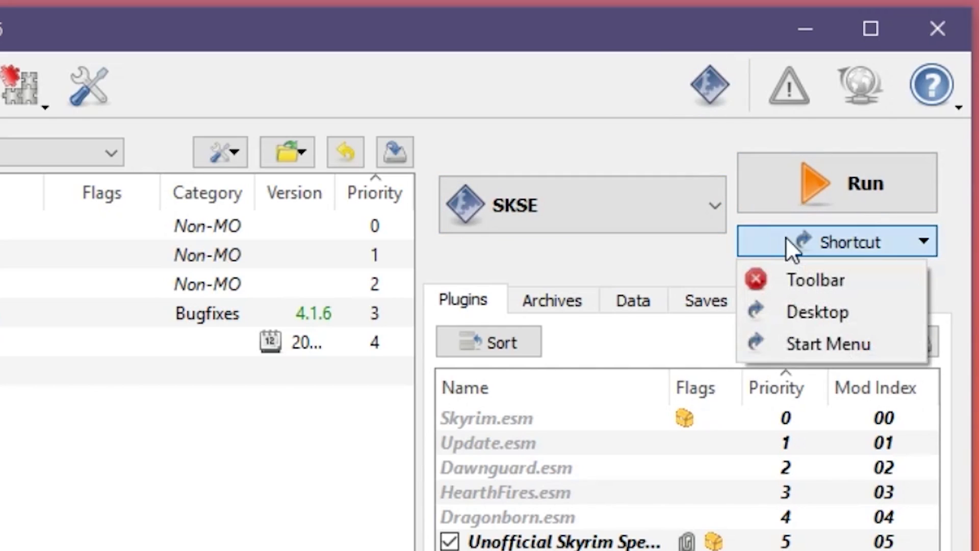
left_click(803, 317)
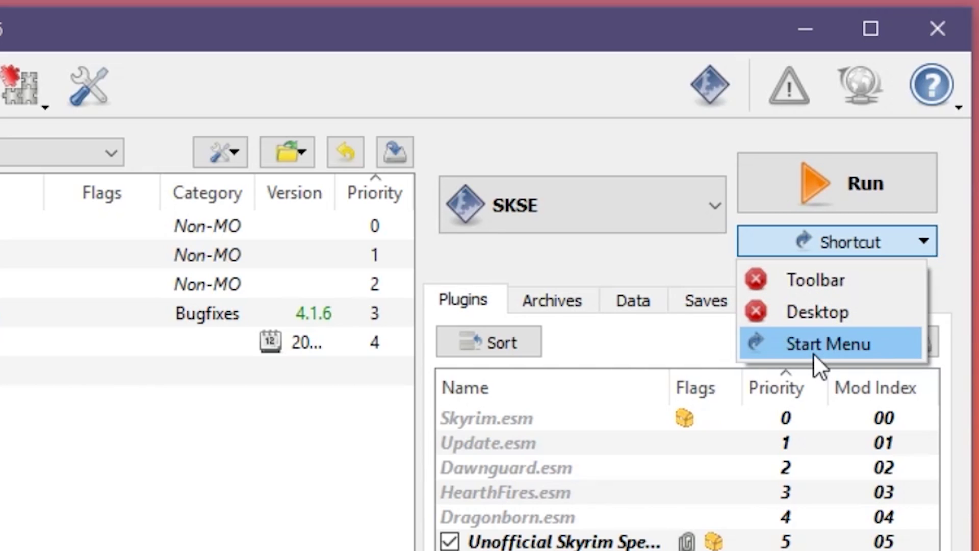
left_click(827, 234)
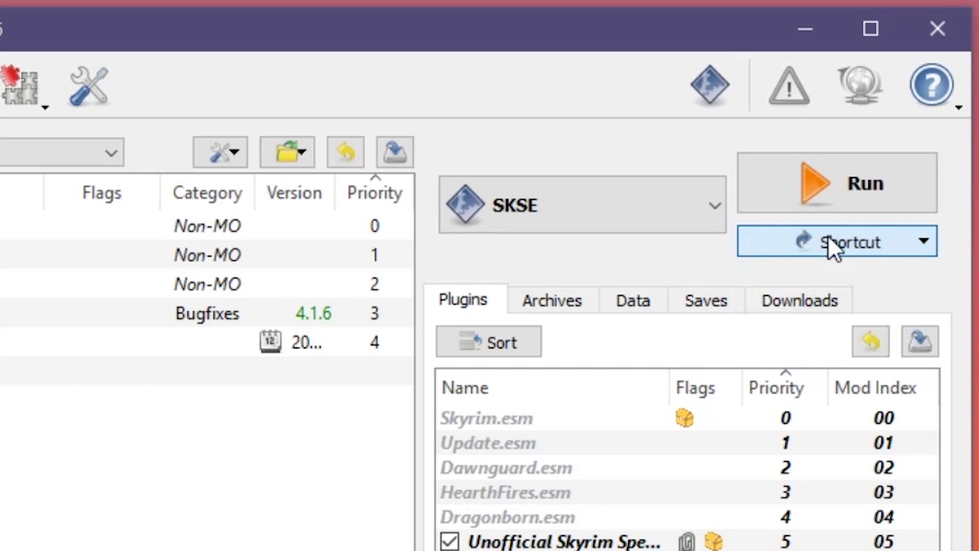
Launch Skyrim via SKSE, run 'coc whiterun' in the console, then go to the journal's System page.
left_click(826, 175)
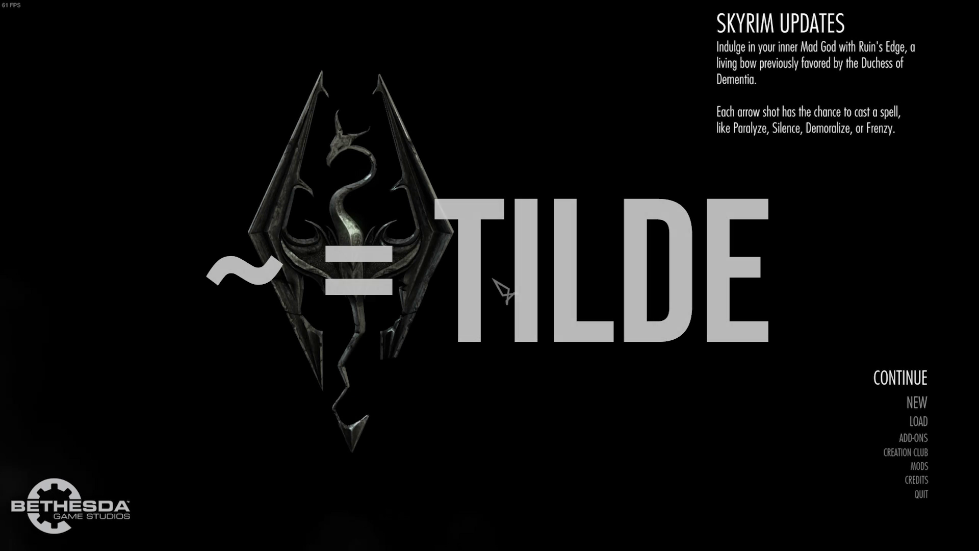
key("grave")
type("coc whiterun")
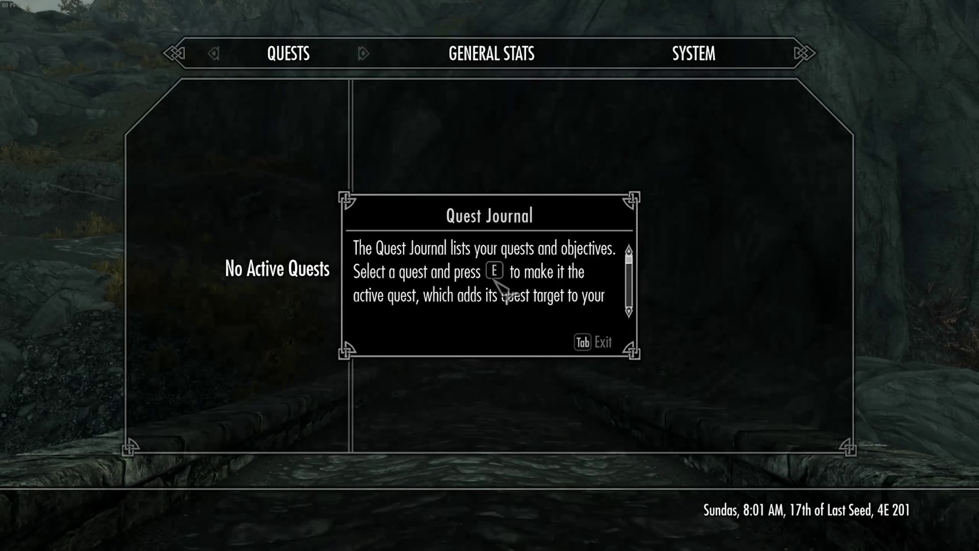
left_click(502, 289)
left_click(699, 54)
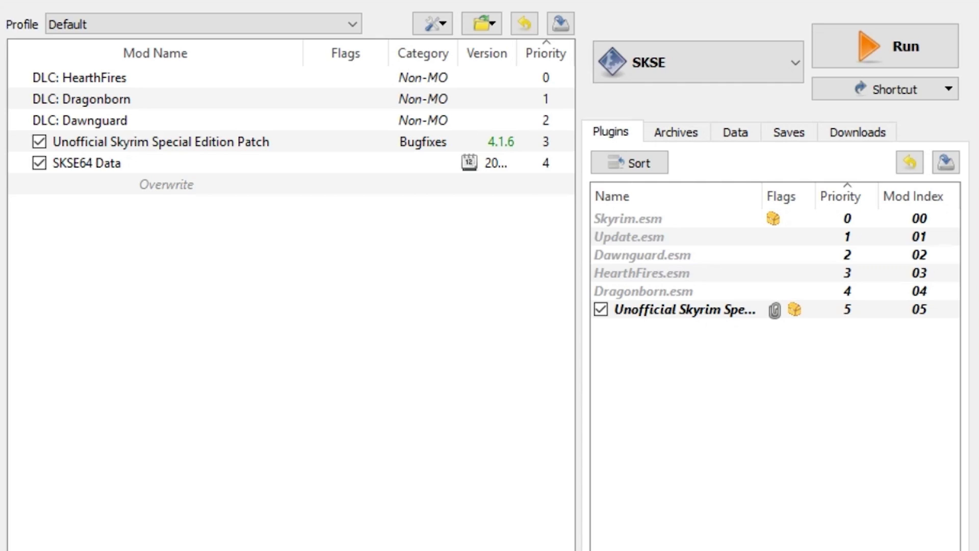
Bring up the context menu for the SKSE64 Data mod.
right_click(111, 163)
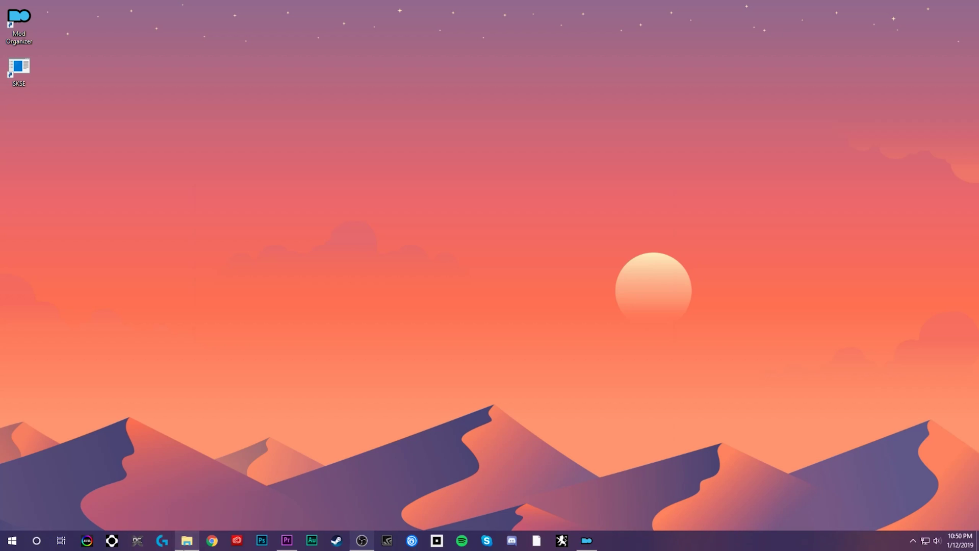
Copy SkyrimSE.exe from the game folder to the desktop, then move it back, replacing the original.
left_click(187, 540)
left_click(340, 345)
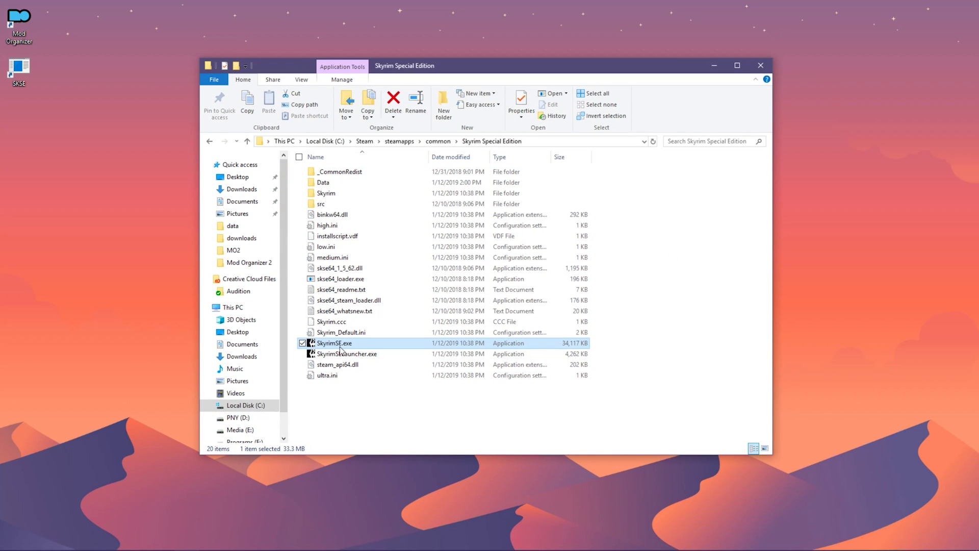
right_click(339, 347)
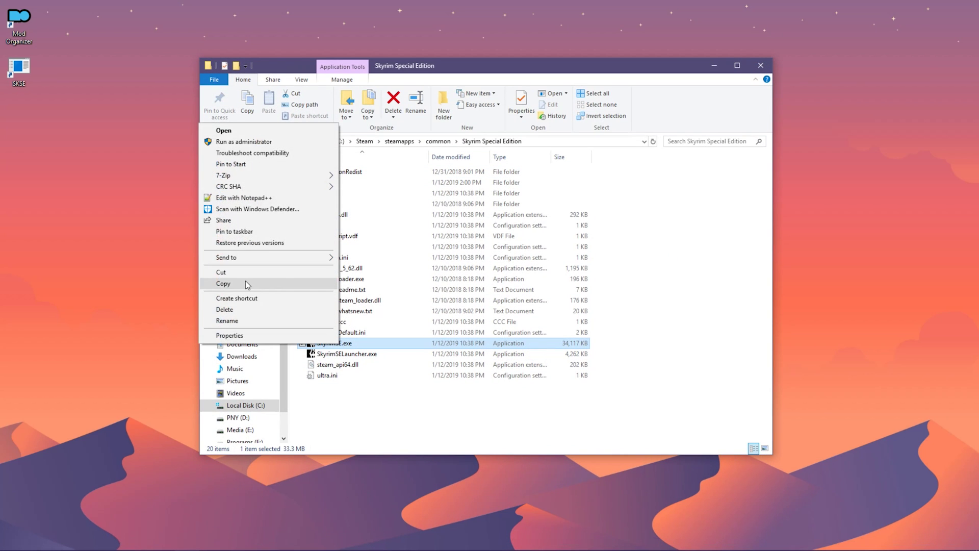
left_click(246, 283)
right_click(12, 111)
left_click(51, 185)
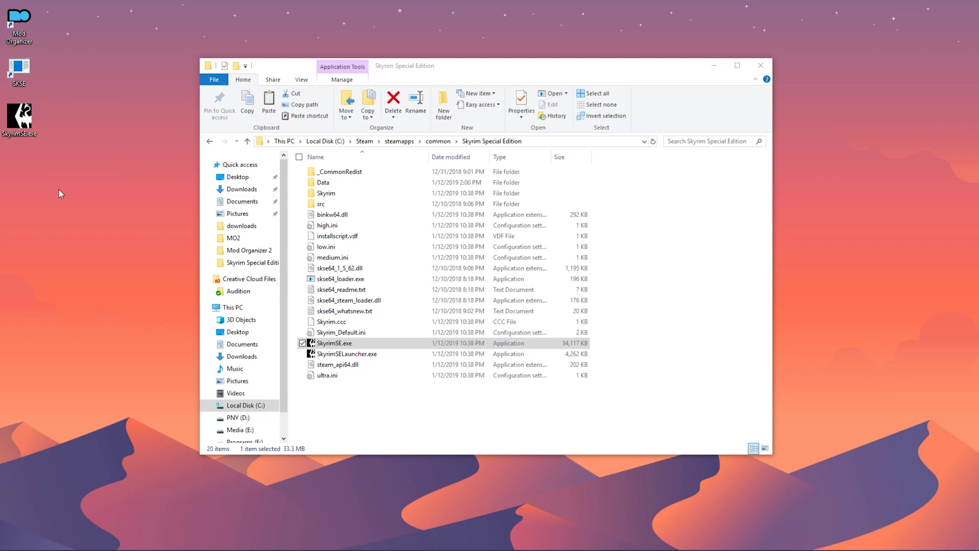
left_click_drag(20, 121, 517, 385)
left_click(441, 197)
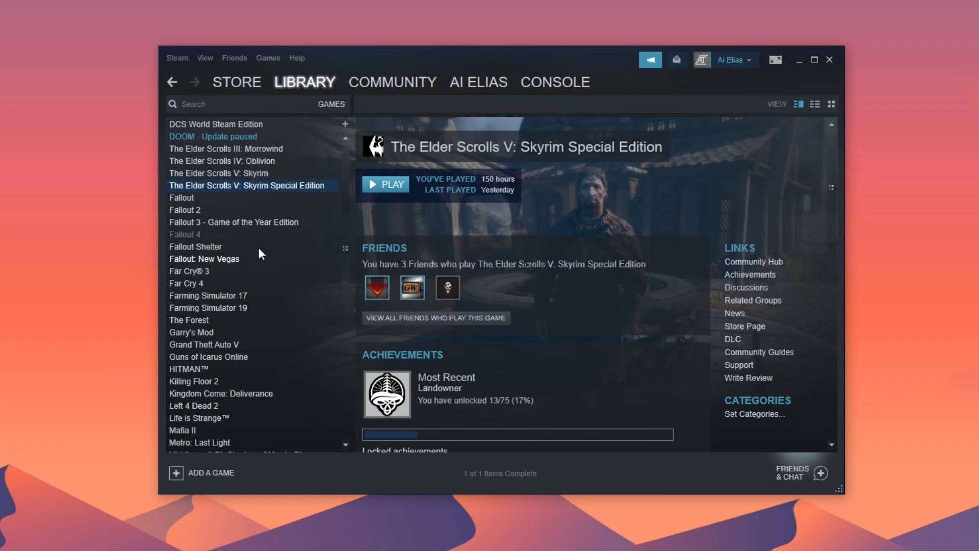
Start Verify Integrity of Game Files from Skyrim Special Edition's Local Files properties.
right_click(259, 188)
left_click(284, 378)
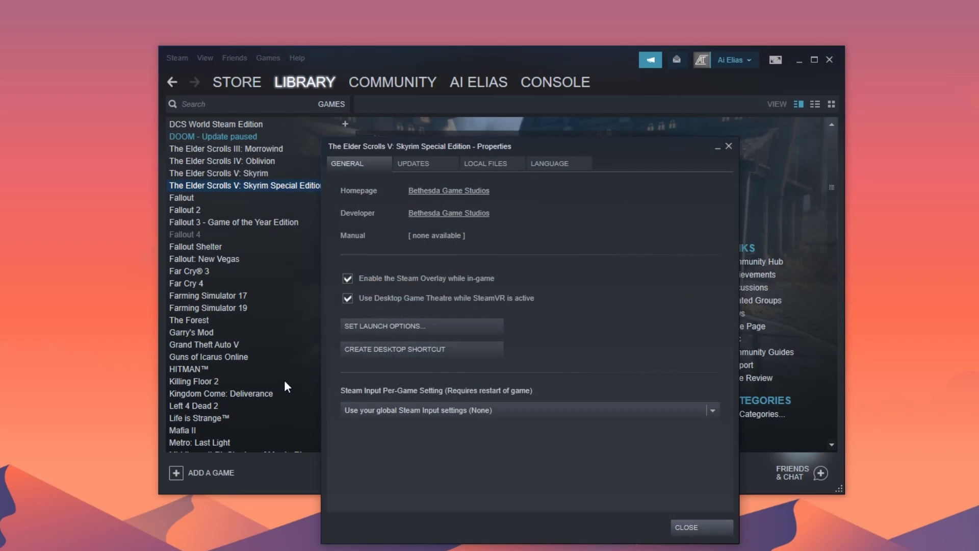
left_click(485, 164)
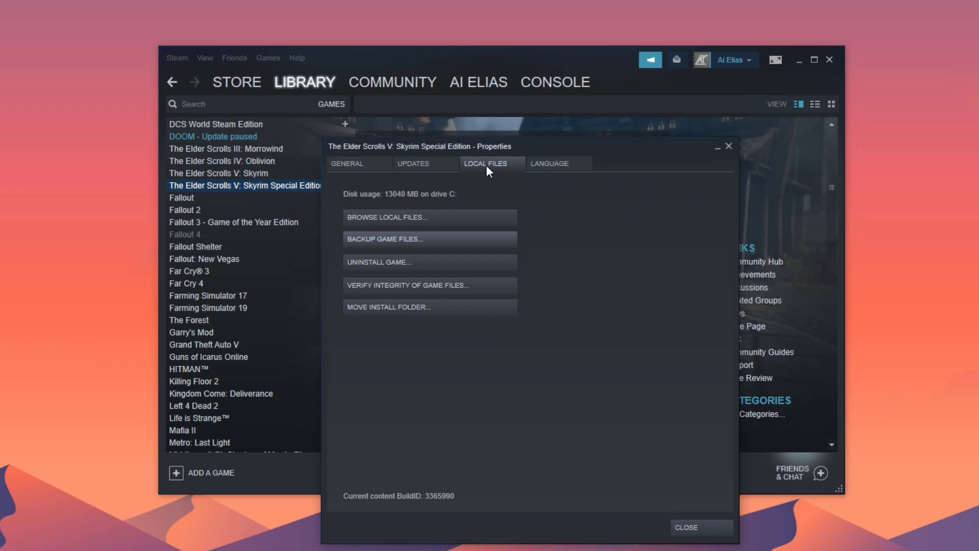
left_click(462, 289)
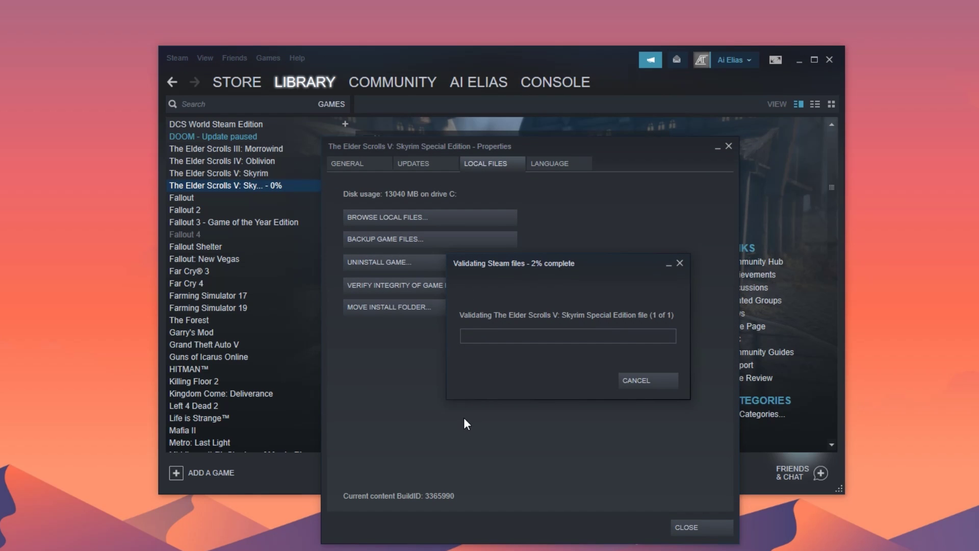